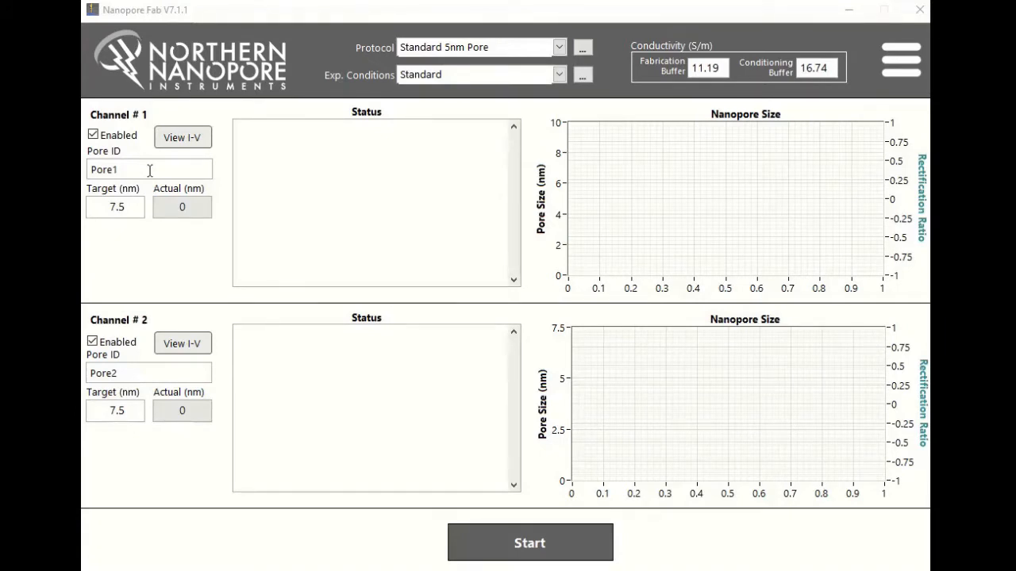
Step: Set the pore IDs to "Nanopore 1" for Channel 1 and "Nanopore 2" for Channel 2
click(166, 172)
drag(163, 171, 93, 170)
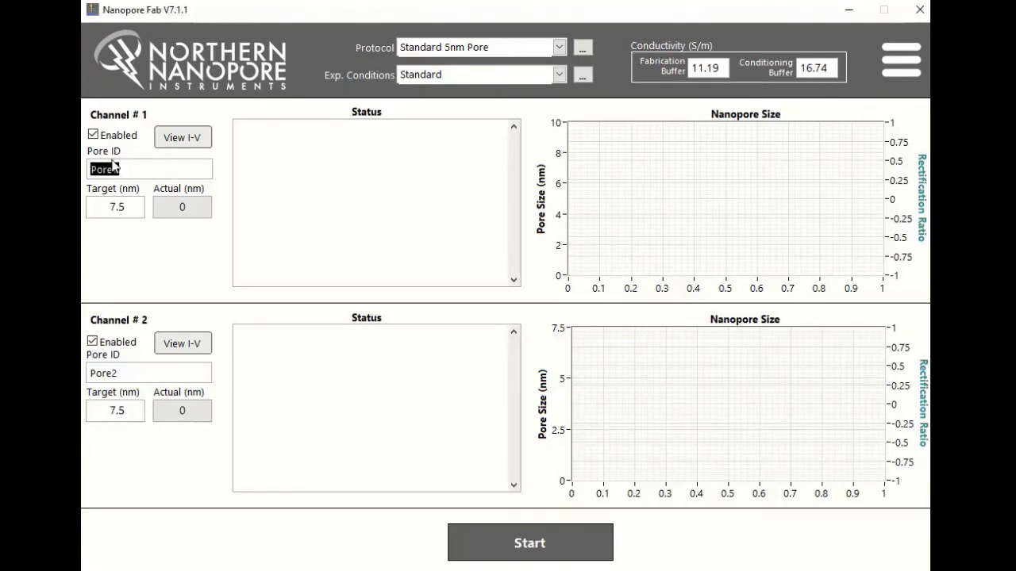
text(Nanopore 1)
drag(136, 373, 89, 373)
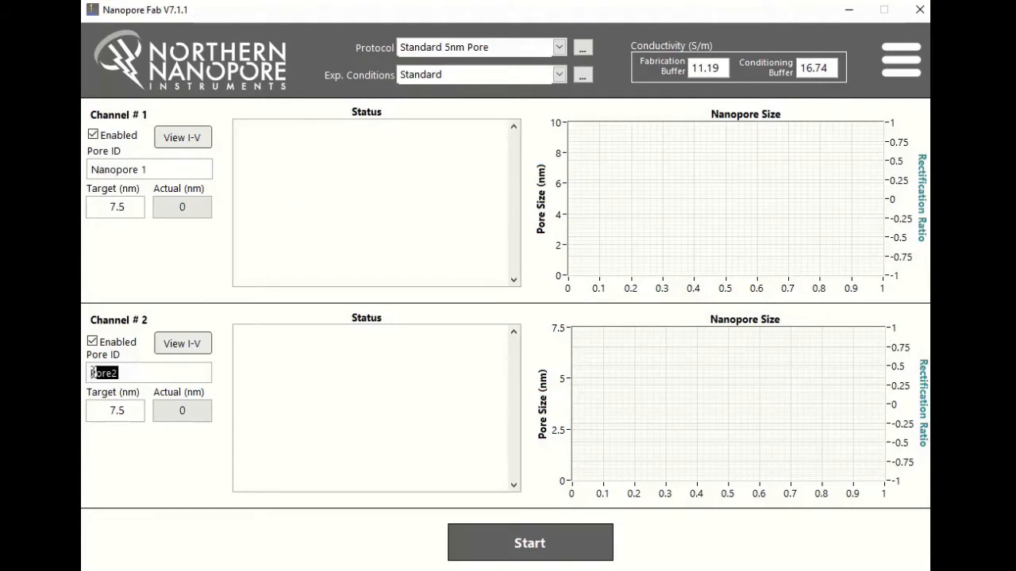
text(Nanopore 2)
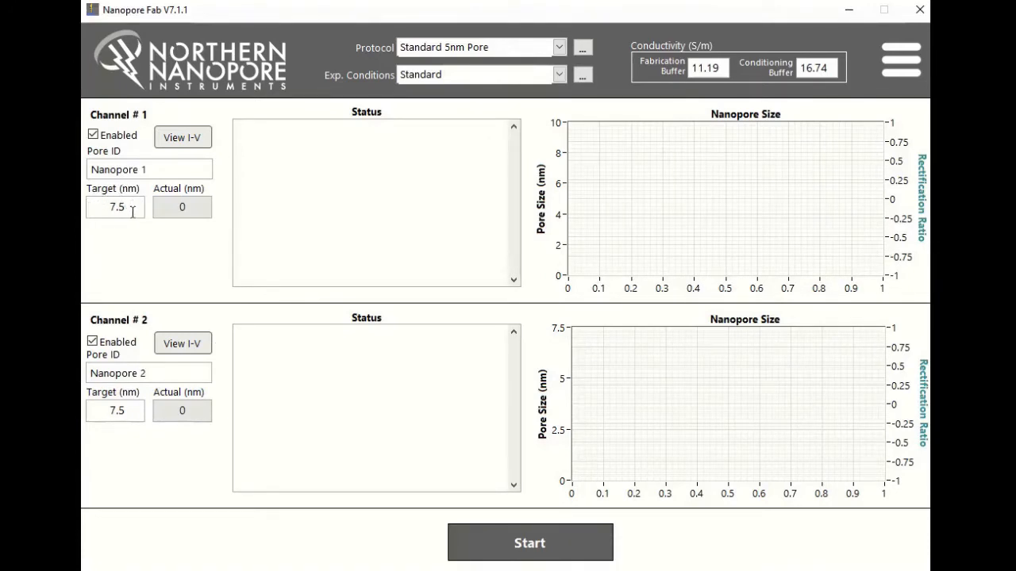
Step: Set the target pore size to 5 nm for Channel 1 and 6 nm for Channel 2
drag(127, 208, 100, 208)
text(5)
drag(131, 410, 91, 410)
text(6)
Step: Disable Channel 1 and enable it again
click(92, 134)
click(103, 139)
click(93, 136)
Step: Look through the available protocols and their settings, and select the Standard 5nm Pore protocol
drag(541, 48, 399, 47)
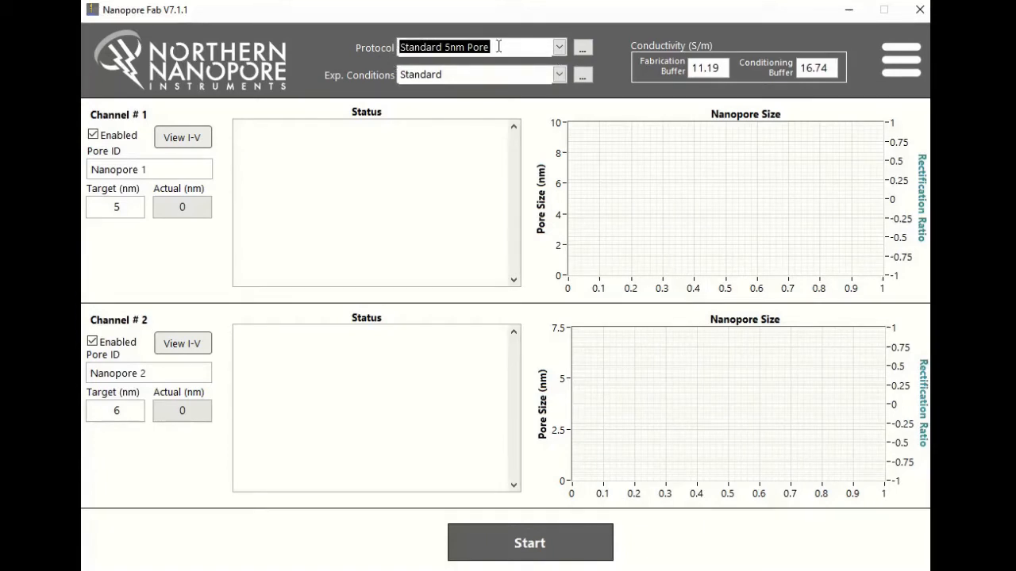
click(559, 46)
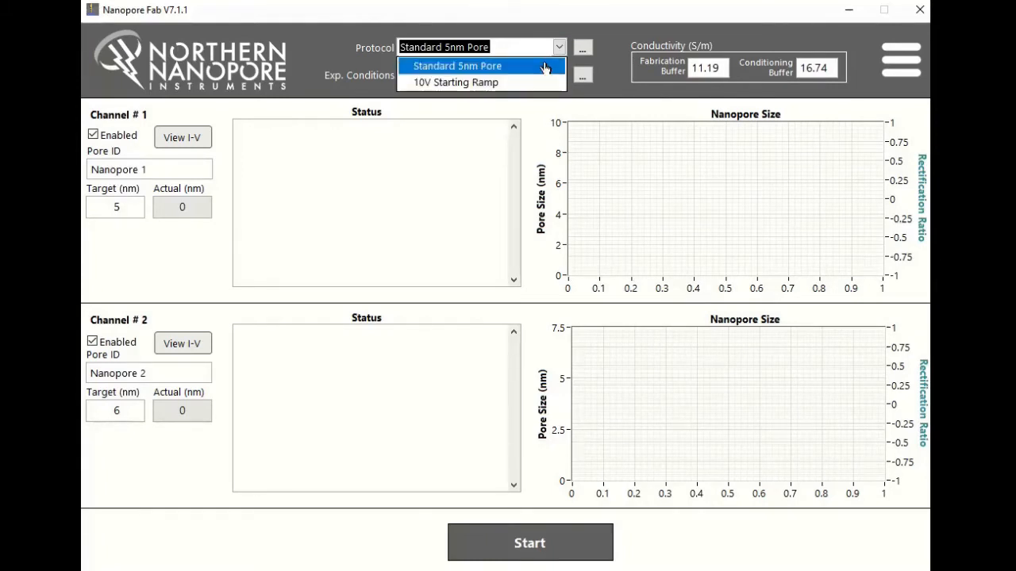
click(557, 49)
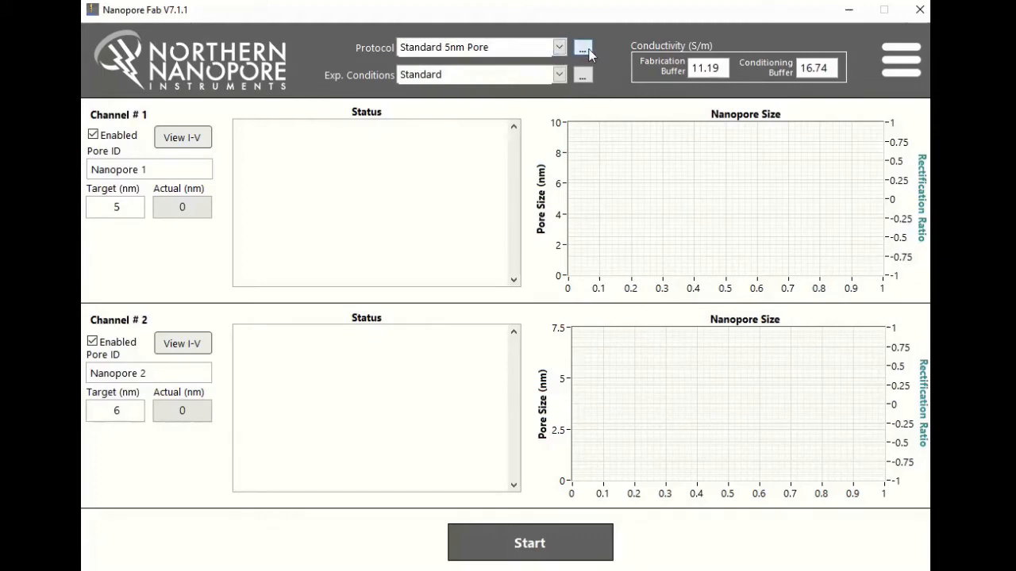
click(583, 51)
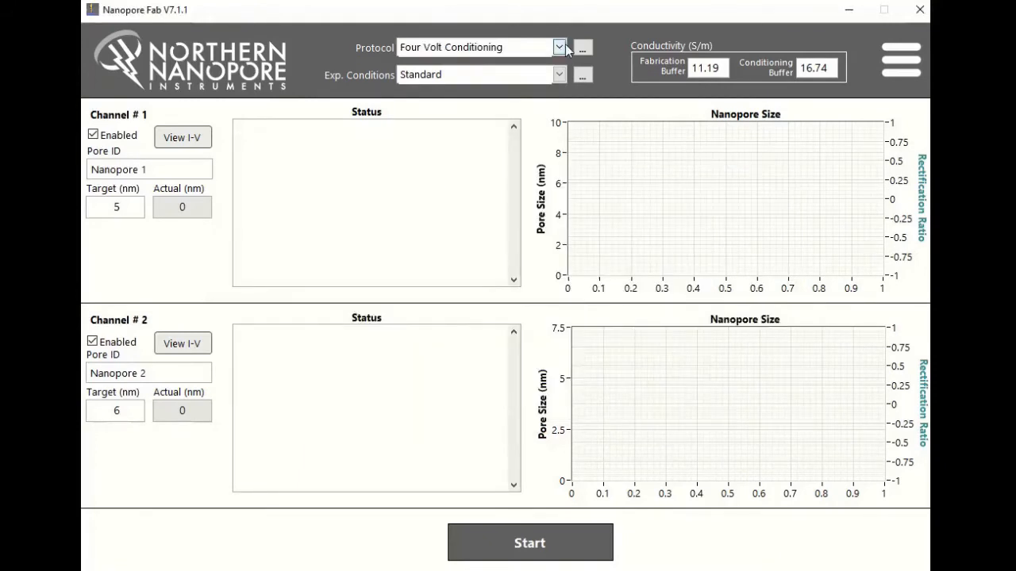
click(560, 47)
click(514, 70)
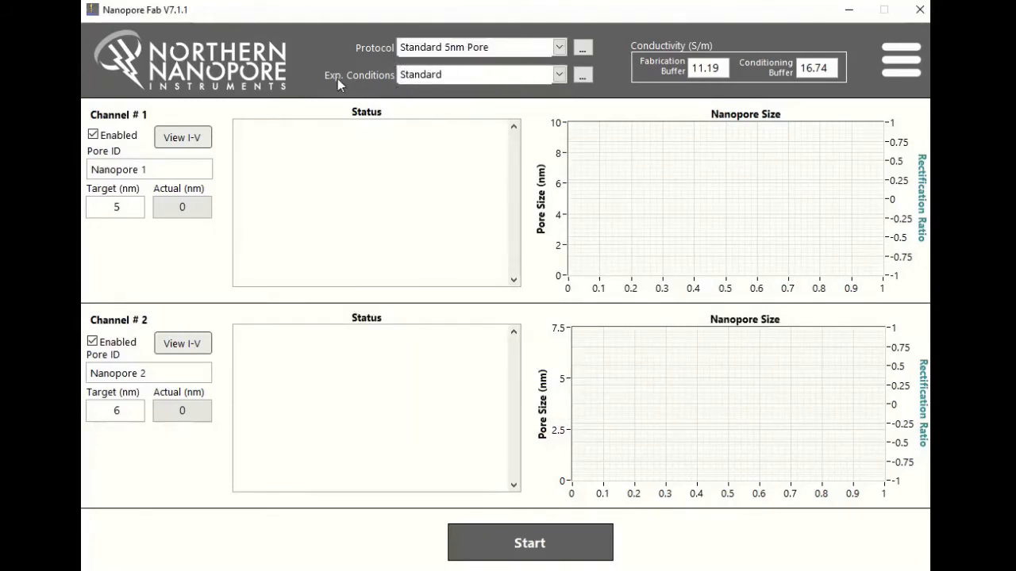
Step: Open the experimental conditions configuration and examine the pore length, buffer conductivities and the option to switch buffer after fabrication
click(583, 76)
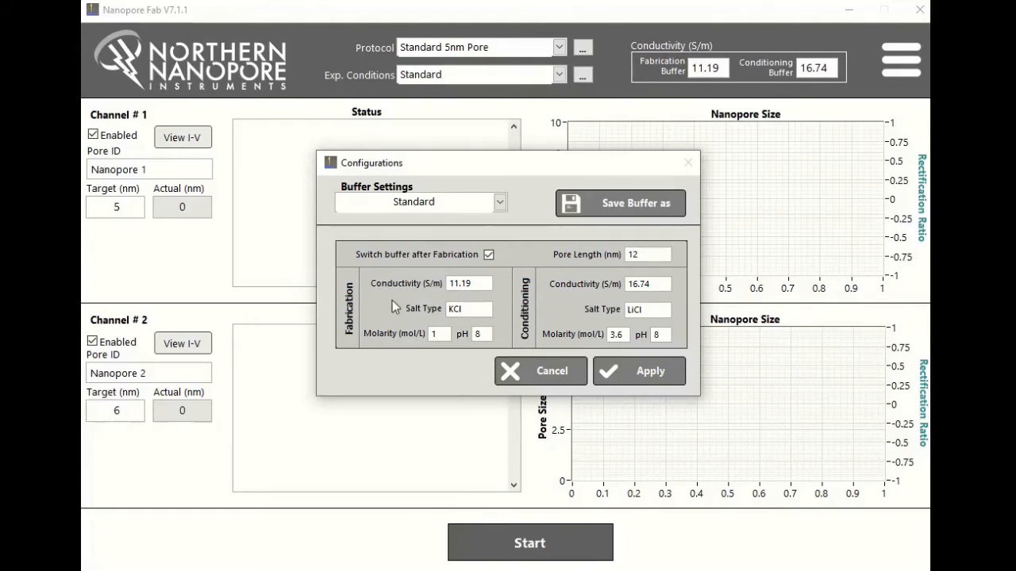
double_click(633, 254)
click(645, 254)
double_click(646, 253)
double_click(470, 283)
double_click(640, 284)
click(488, 255)
click(490, 255)
click(648, 255)
double_click(647, 254)
Step: Examine the salt type, molarity, pH and conductivity settings of the fabrication and conditioning buffers
double_click(468, 309)
double_click(435, 333)
double_click(477, 334)
double_click(460, 283)
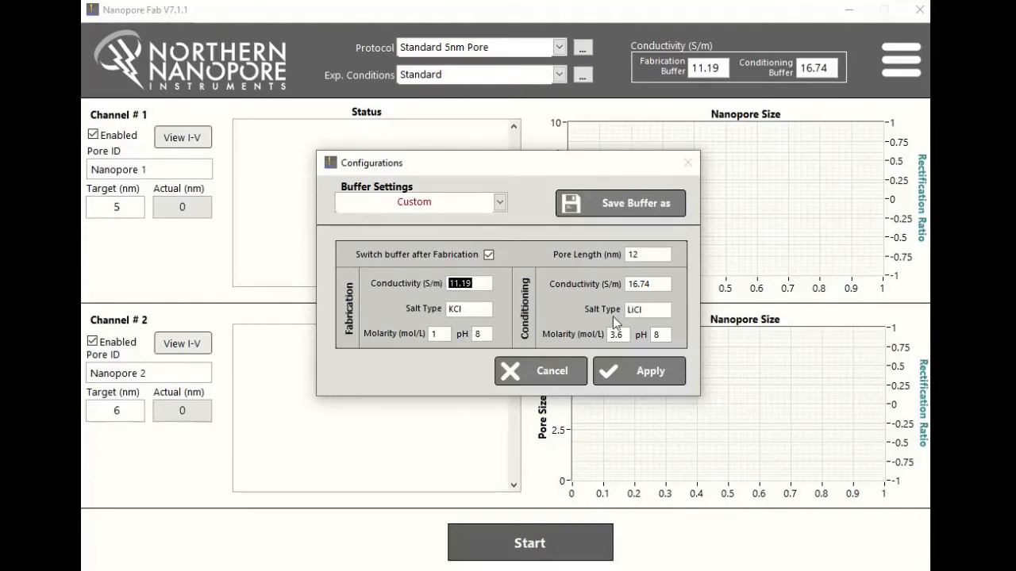
click(653, 309)
double_click(643, 308)
double_click(618, 334)
double_click(638, 284)
Step: Set the pore length to 20 nm and save the configuration as a new buffer named "Thicker Membrane"
double_click(650, 252)
text(20)
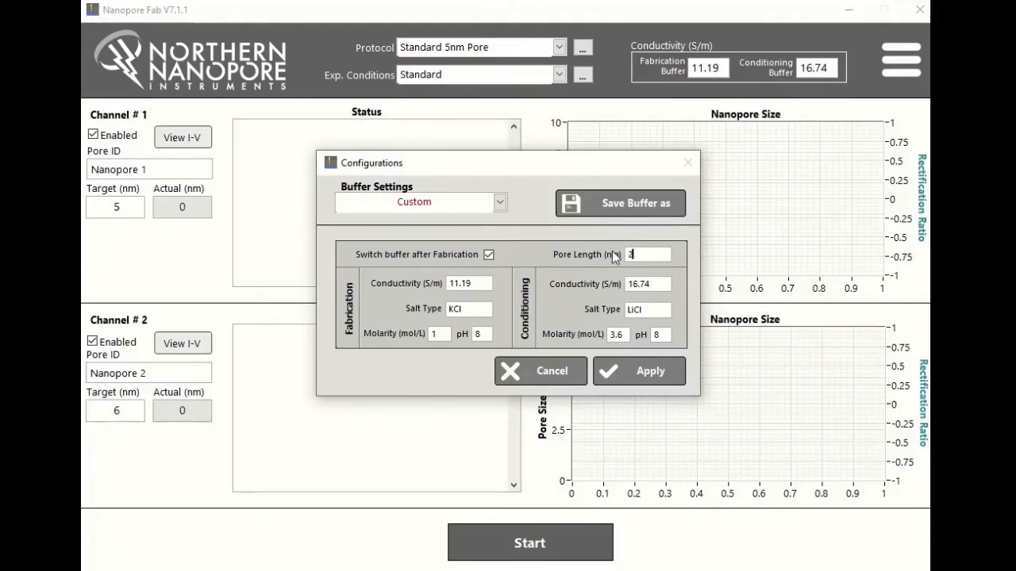
click(622, 204)
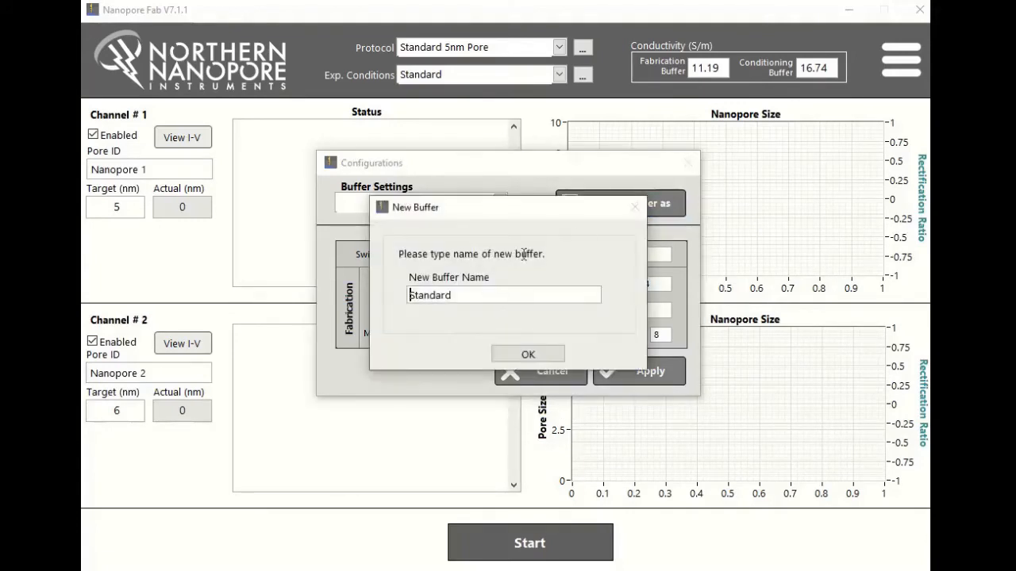
drag(471, 294, 318, 280)
text(Thicker Membrane)
click(507, 354)
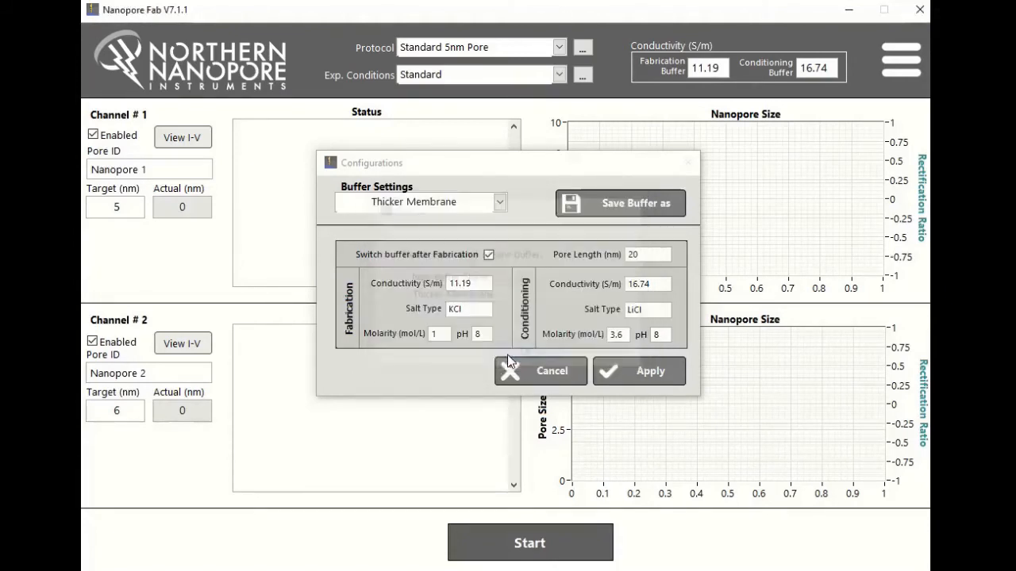
Step: Select the Standard buffer settings and apply them to the experiment
click(500, 202)
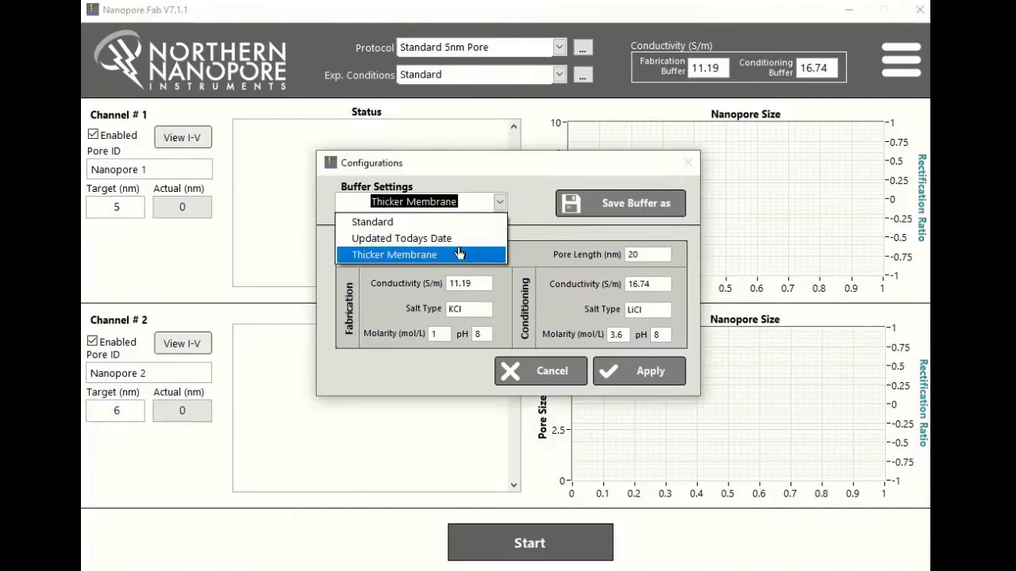
click(460, 229)
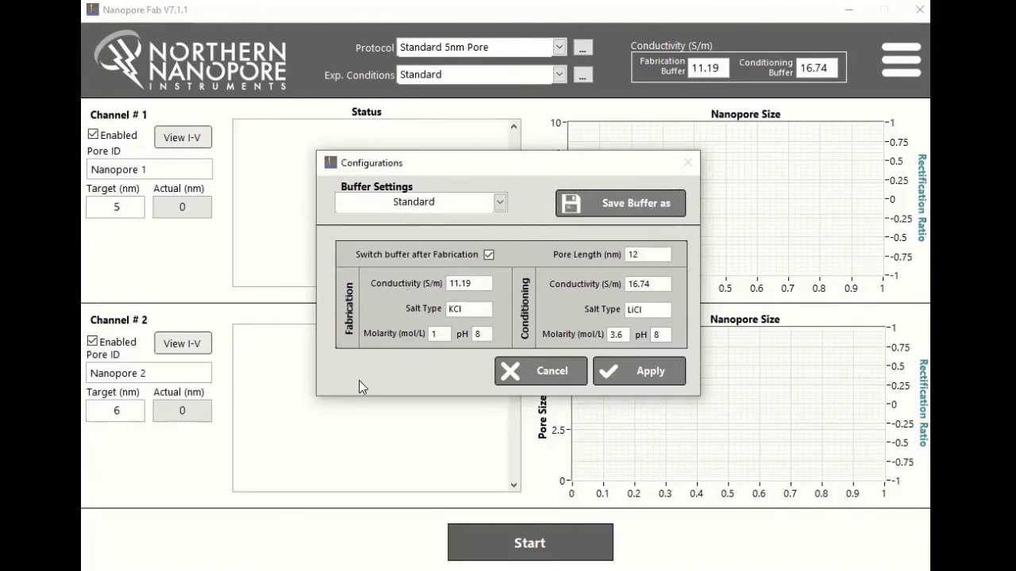
click(645, 369)
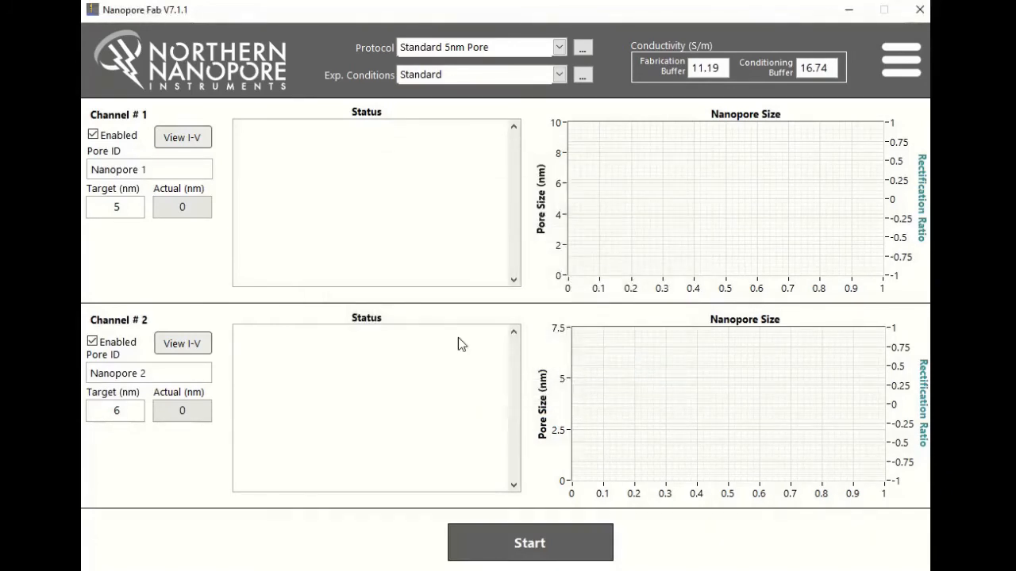
Step: Set the fabrication buffer conductivity to 12 S/m in the main window
drag(403, 48, 473, 77)
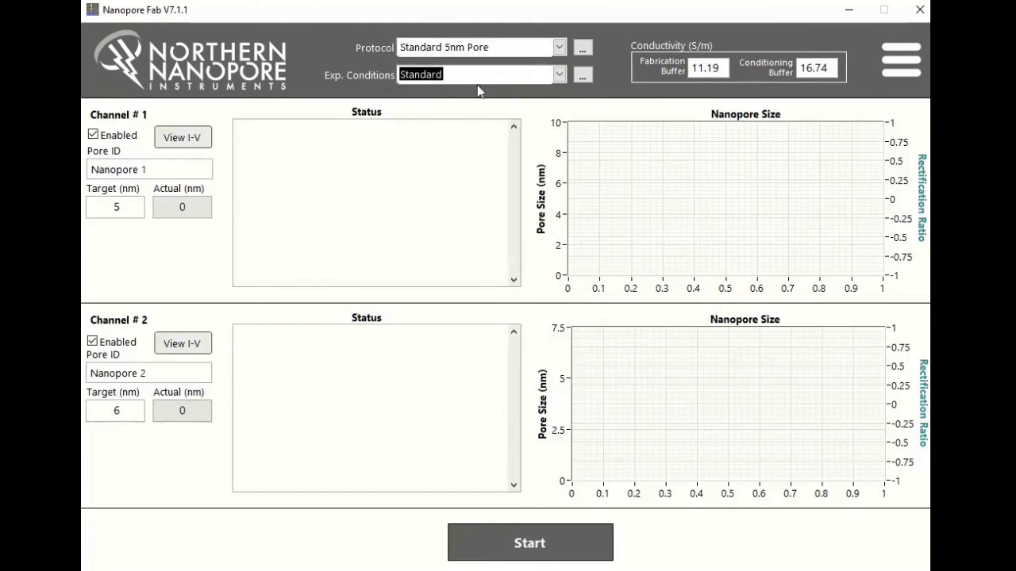
click(530, 118)
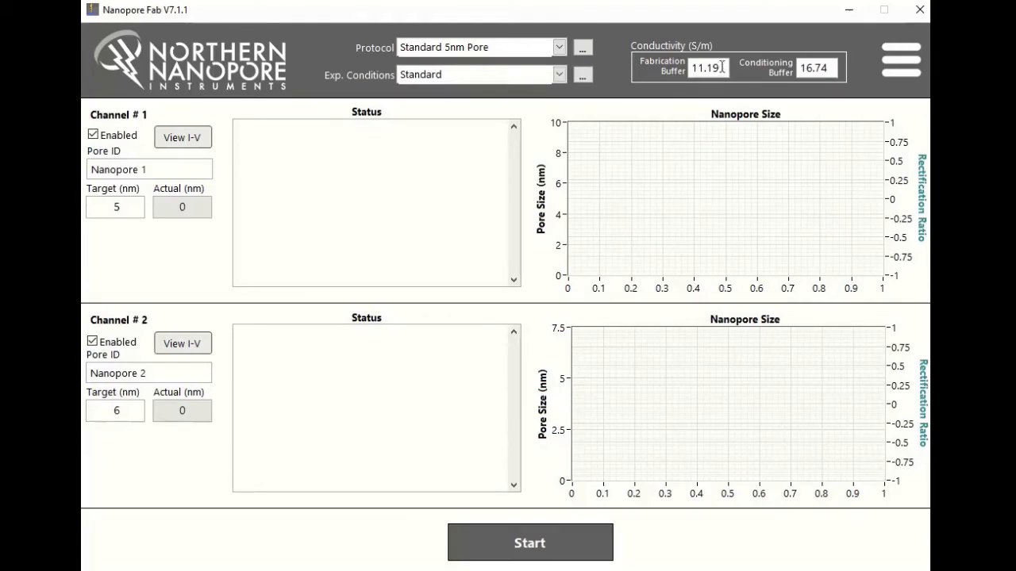
drag(721, 69, 688, 70)
drag(830, 68, 797, 70)
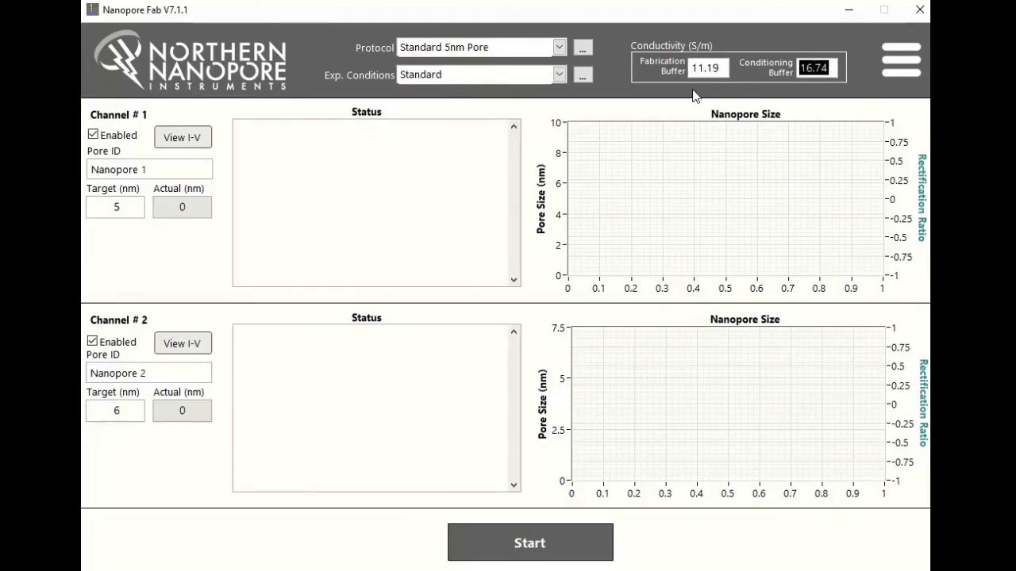
drag(692, 69, 719, 66)
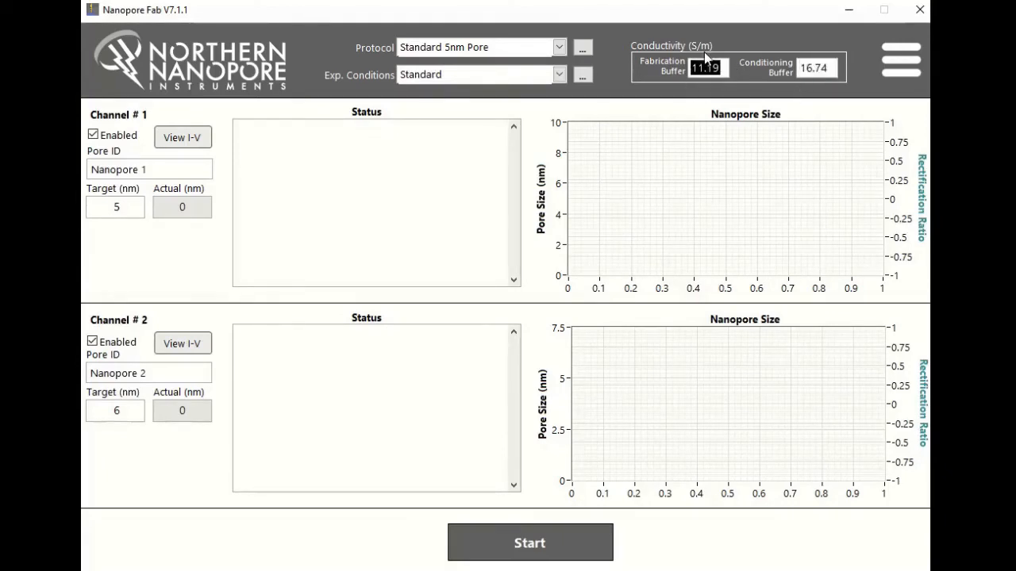
text(12)
double_click(703, 68)
click(663, 116)
Step: Consult the InstaCal board number instructions in the hardware settings and apply board number 0
click(902, 70)
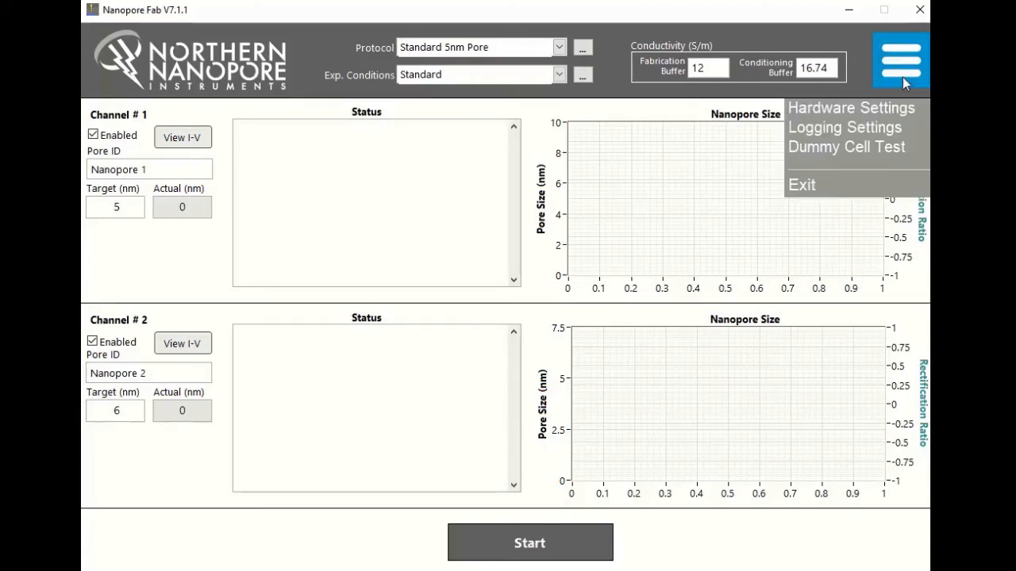
click(896, 74)
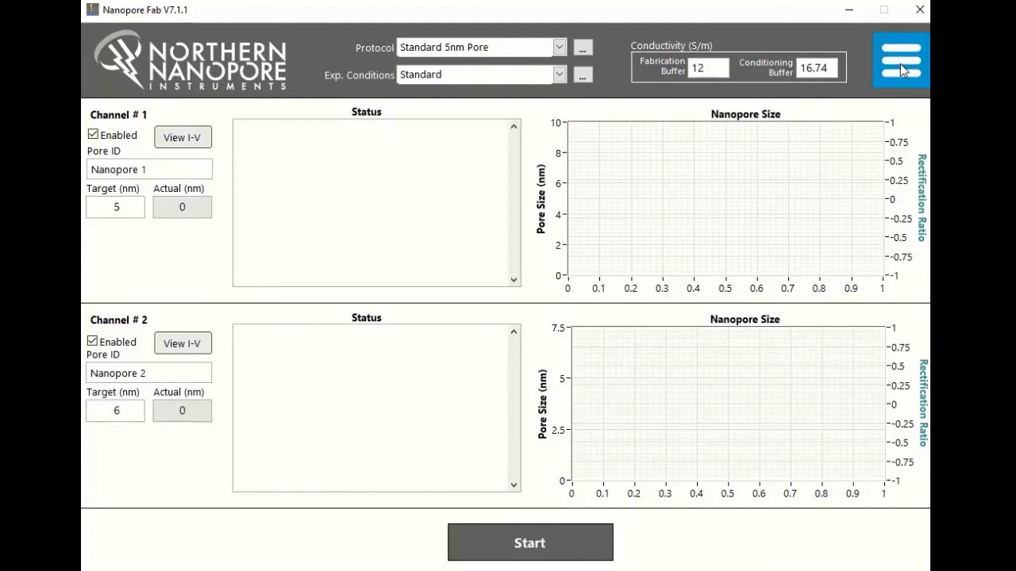
click(900, 64)
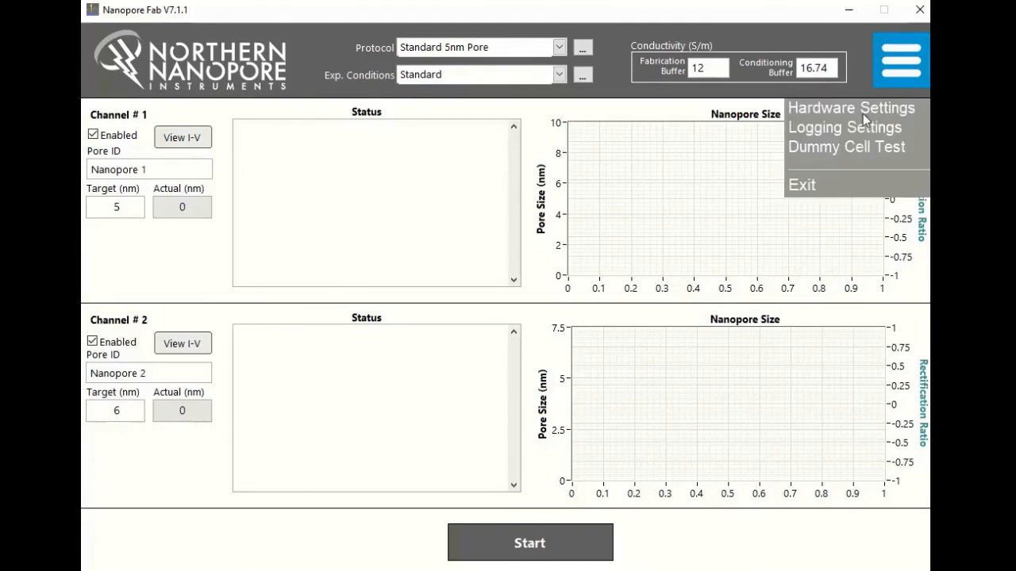
click(864, 109)
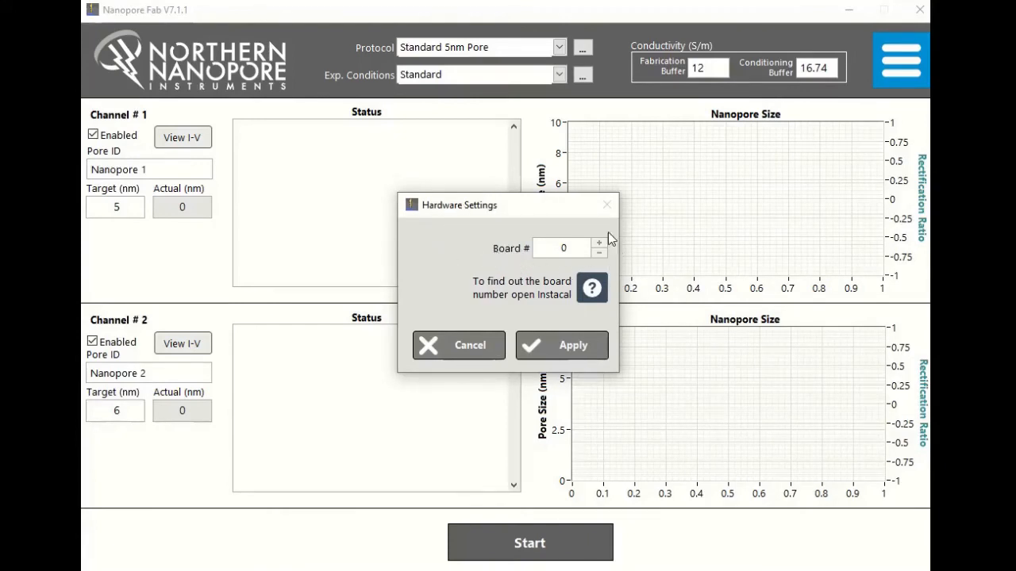
double_click(563, 248)
click(593, 288)
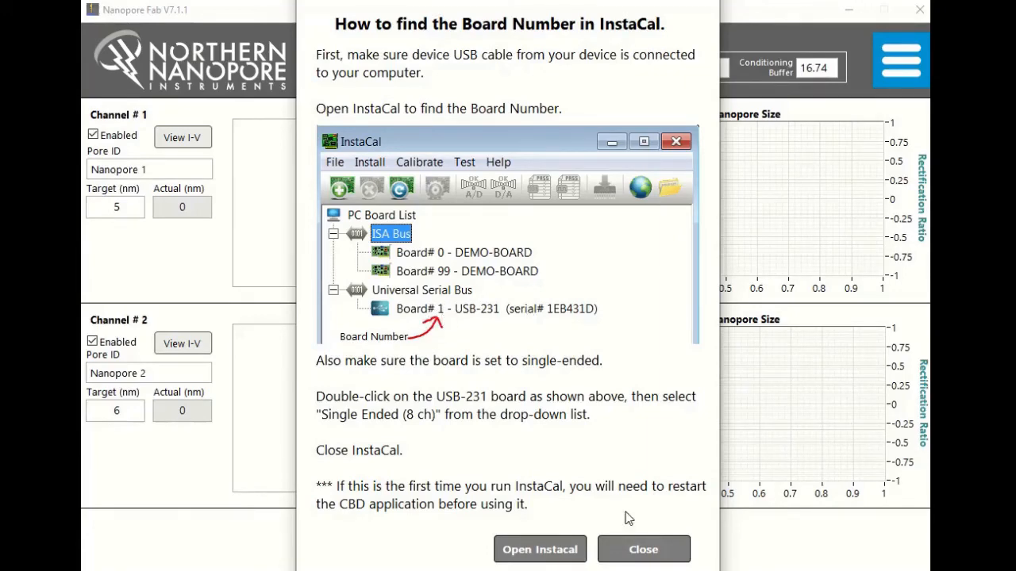
click(637, 549)
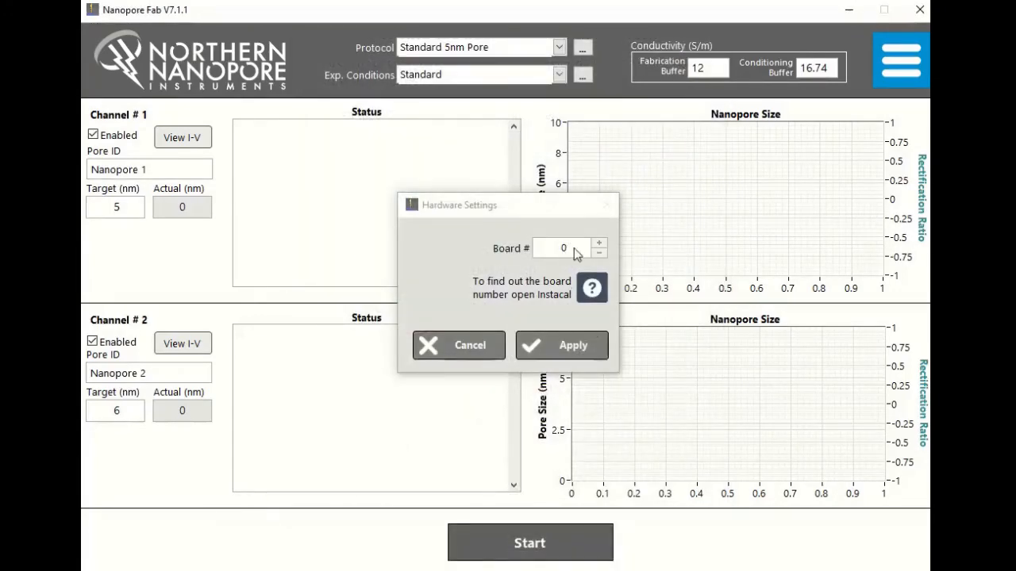
click(574, 247)
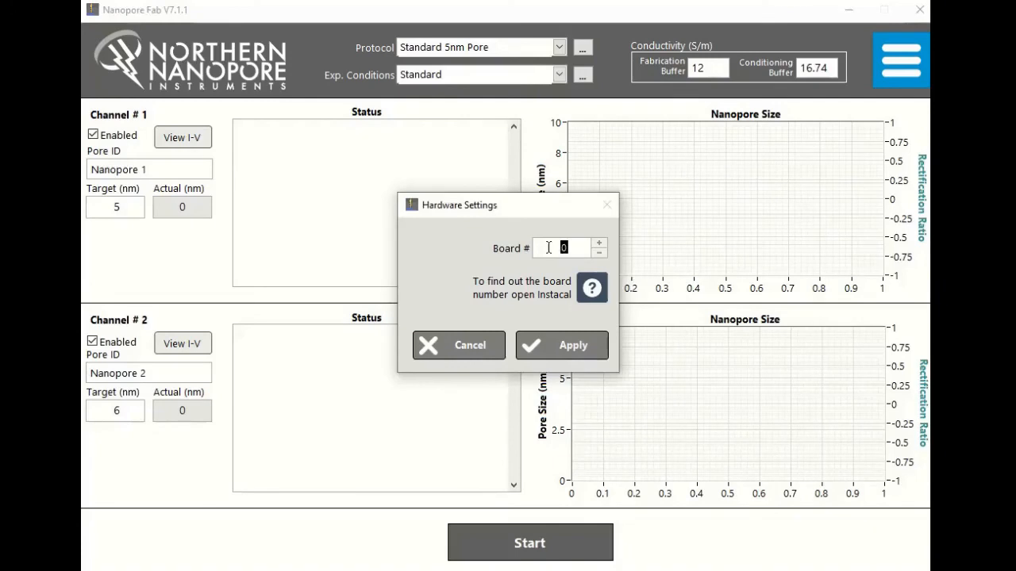
click(566, 351)
Step: Check the custom base path option in the logging settings and apply them with the default path in use
click(875, 71)
click(830, 130)
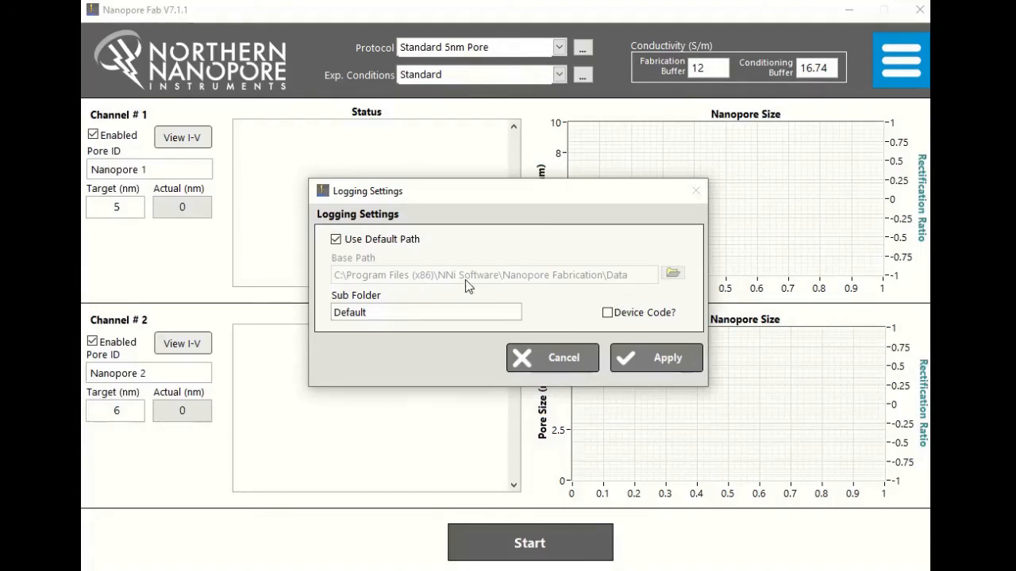
click(336, 240)
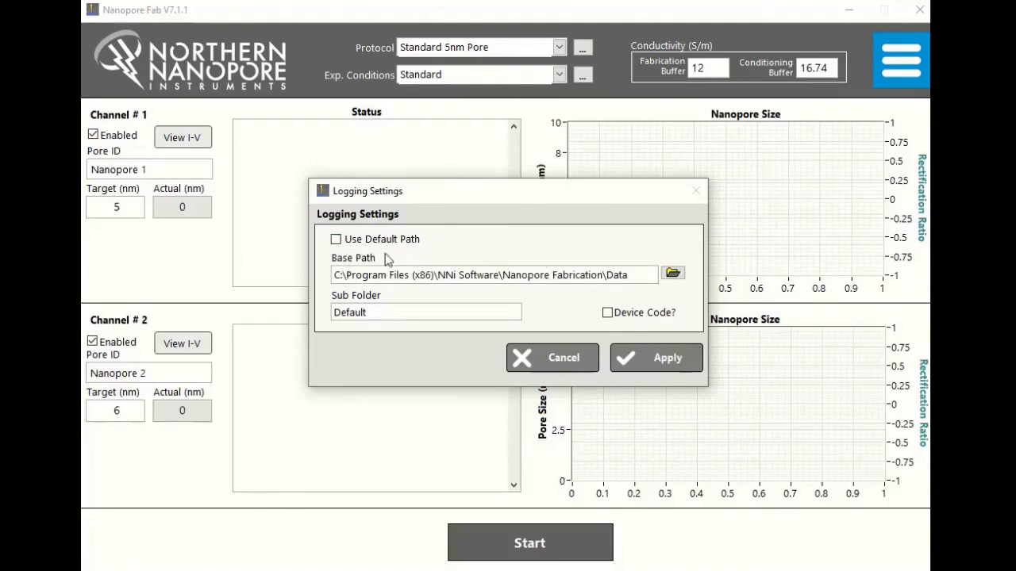
click(334, 241)
click(681, 365)
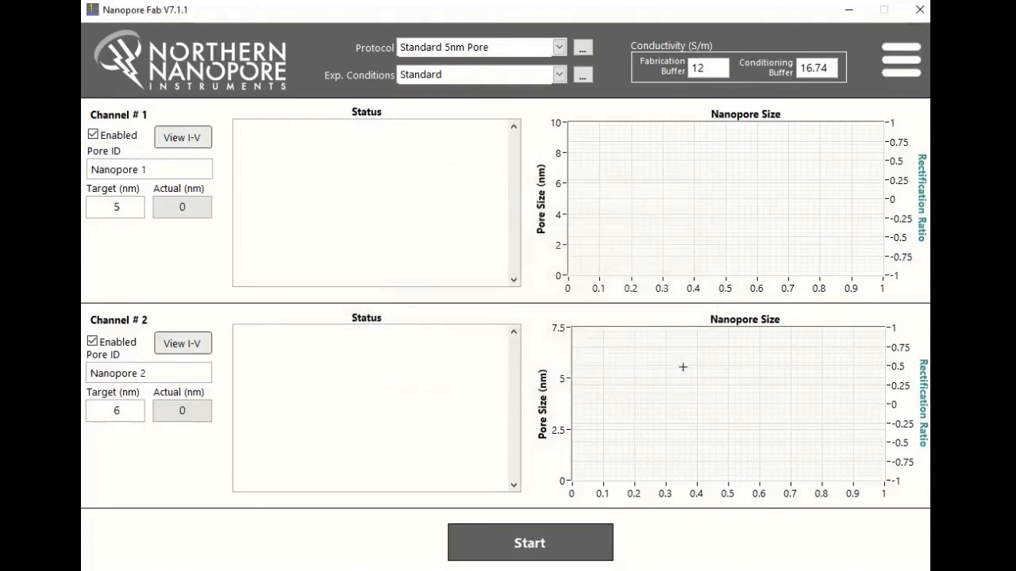
click(896, 62)
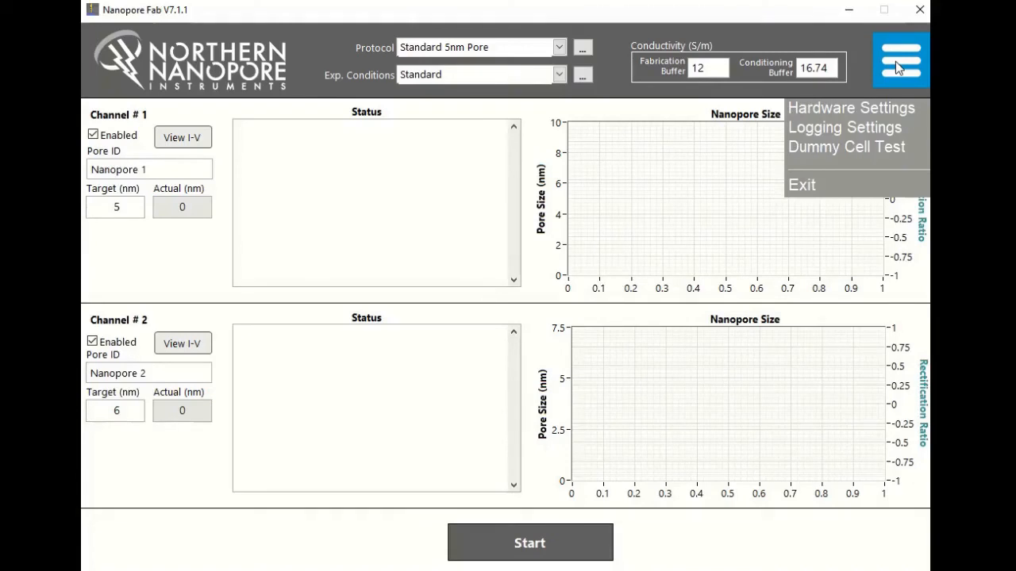
click(895, 61)
click(894, 72)
click(894, 74)
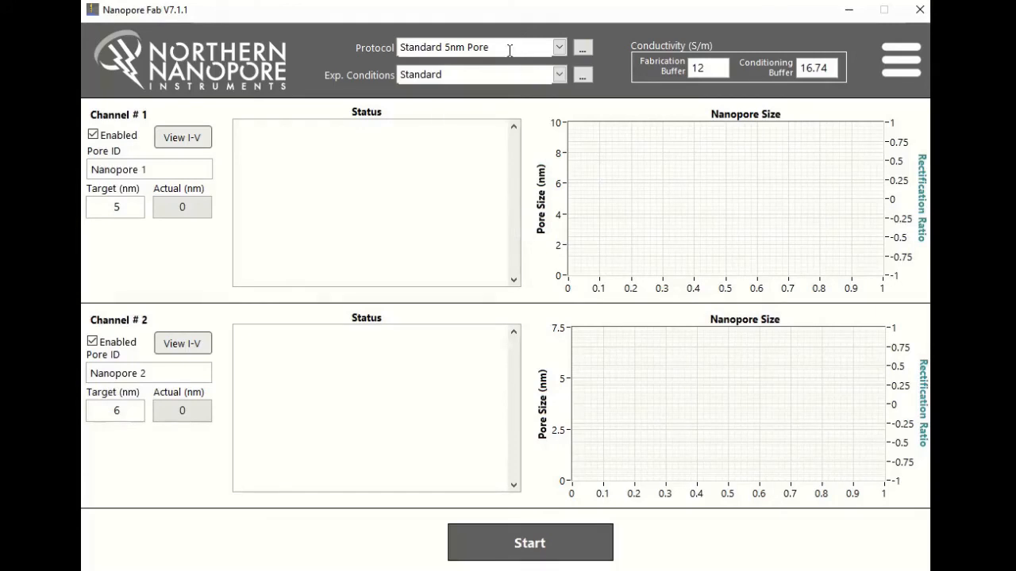
drag(516, 46, 400, 48)
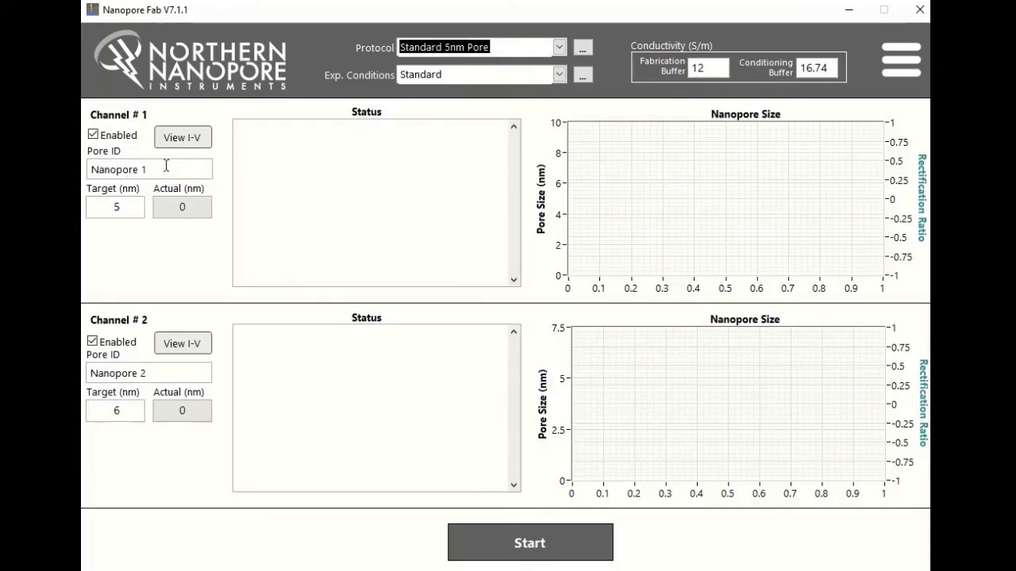